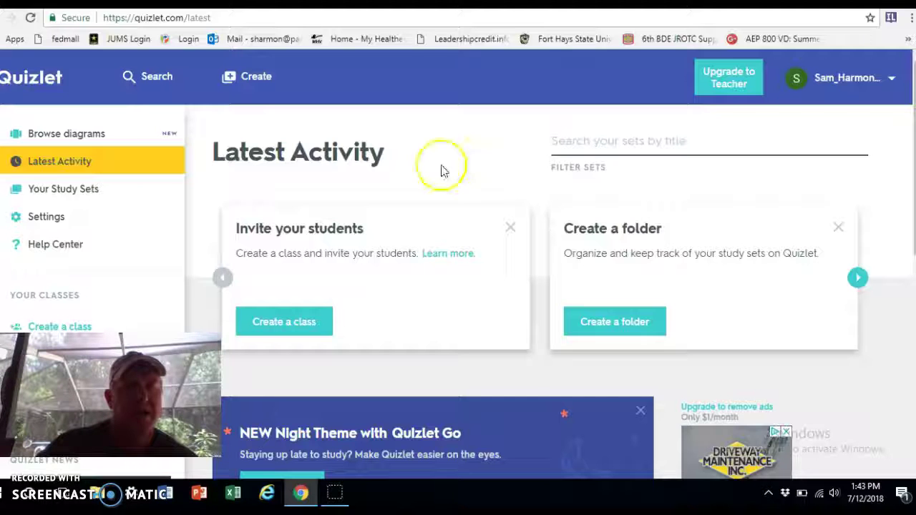
# - Search the site for "cold war" study sets
pyautogui.scroll(-3, 385, 219)
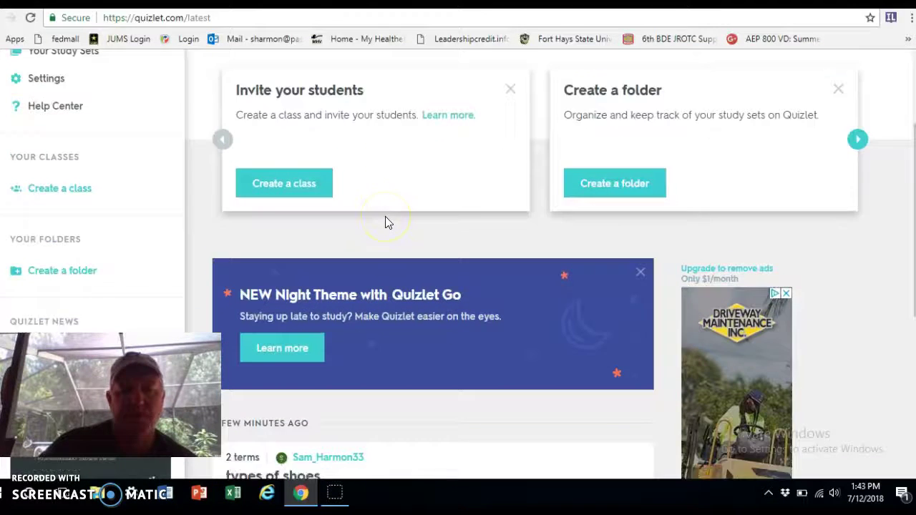
pyautogui.scroll(3, 385, 218)
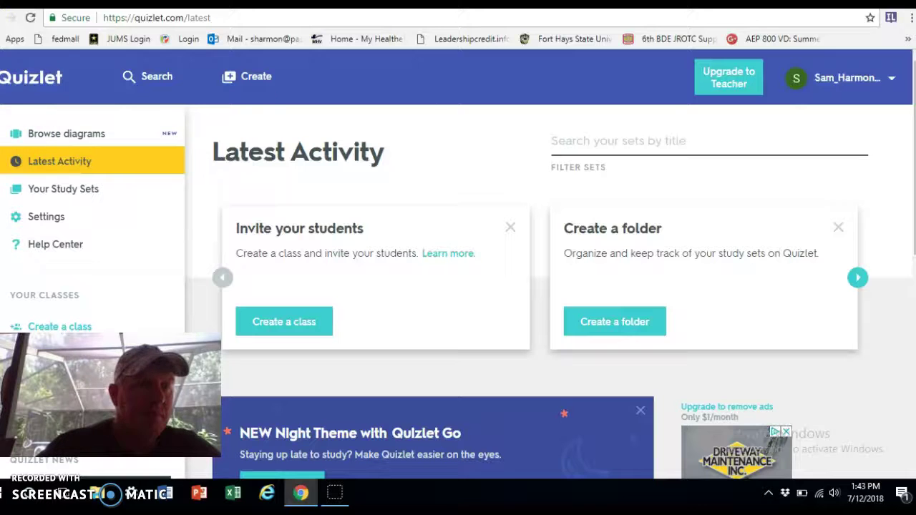
pyautogui.click(152, 82)
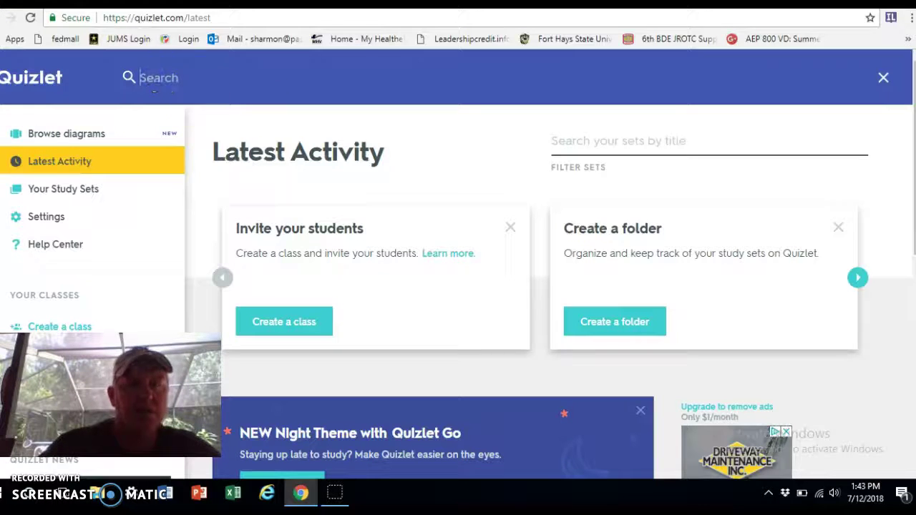
pyautogui.click(158, 74)
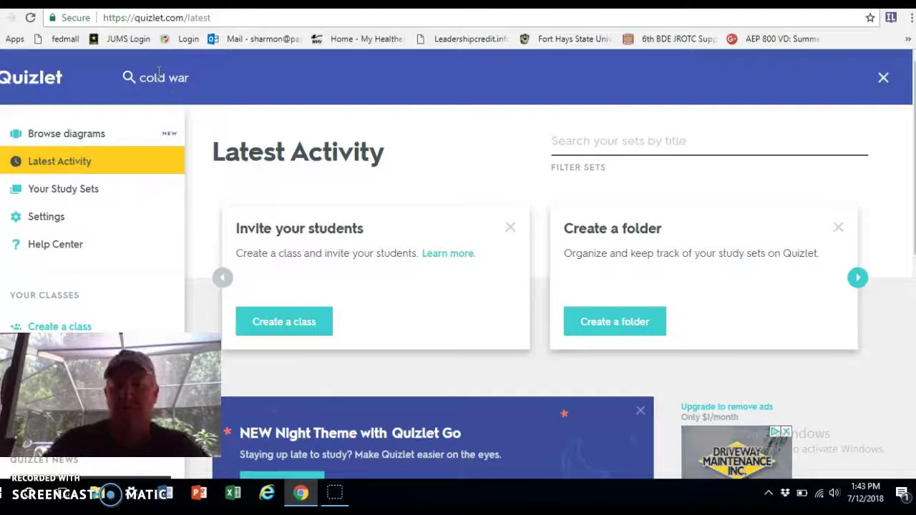
pyautogui.write('cold war')
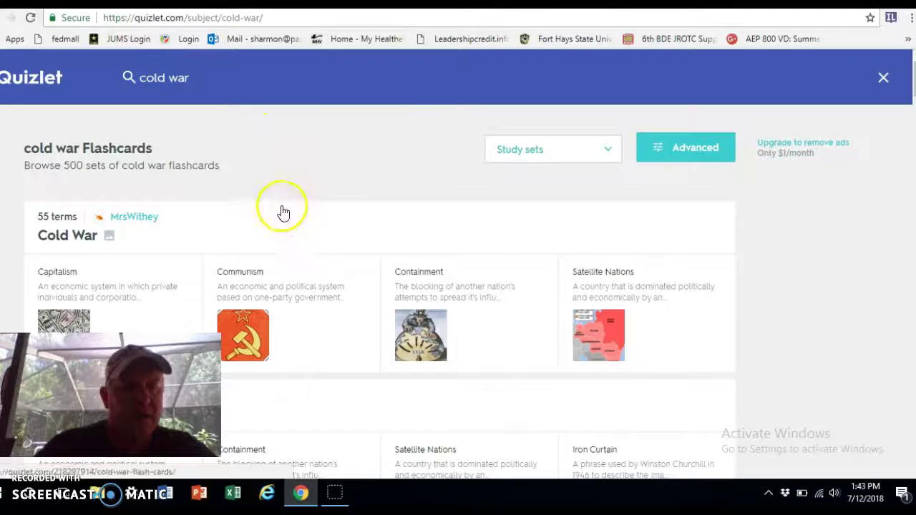
# - Browse the cold war results and open the 50-term Cold War set
pyautogui.scroll(-1, 290, 212)
pyautogui.scroll(-7, 295, 215)
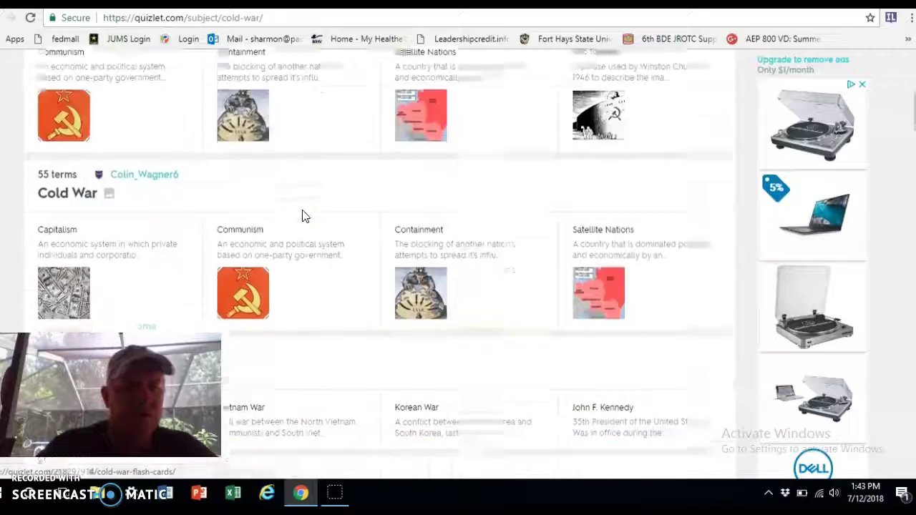
pyautogui.scroll(-3, 304, 216)
pyautogui.scroll(3, 307, 216)
pyautogui.click(310, 217)
pyautogui.scroll(4, 310, 217)
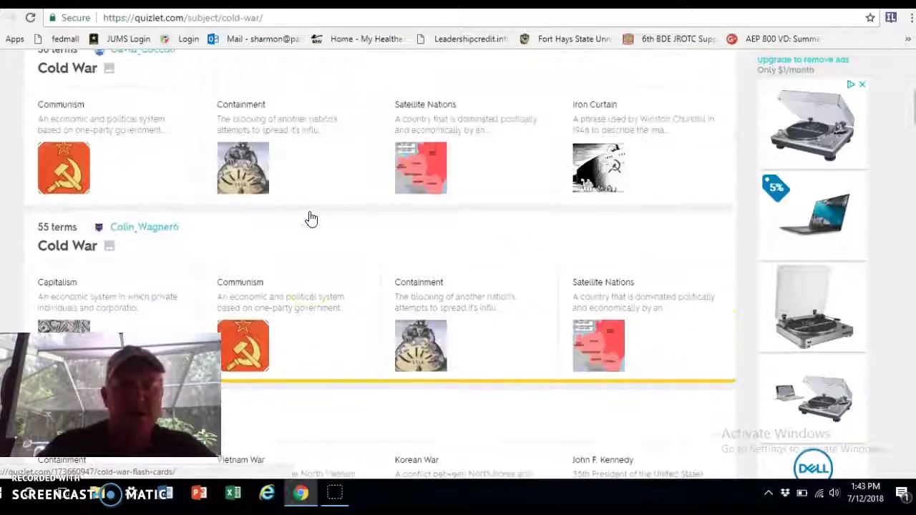
pyautogui.click(244, 229)
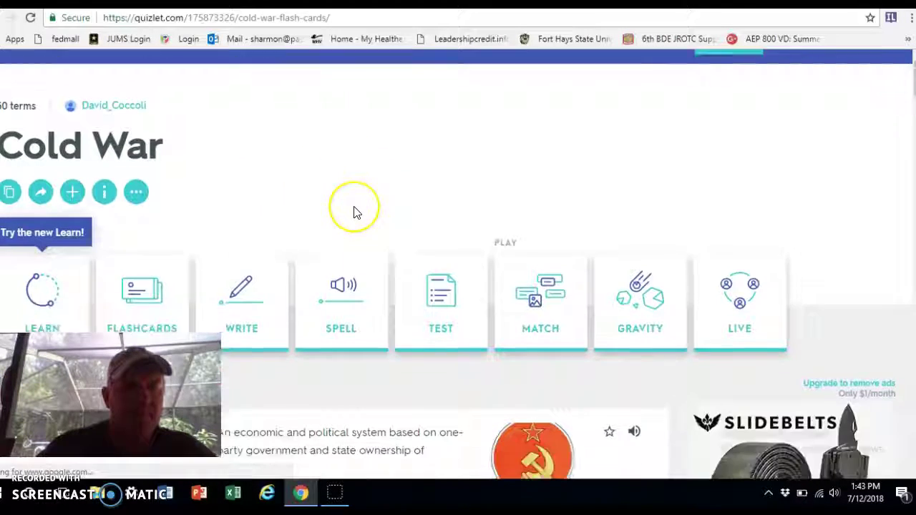
# - Look over the Cold War set's study modes and open its flashcards
pyautogui.scroll(-3, 355, 211)
pyautogui.scroll(2, 355, 212)
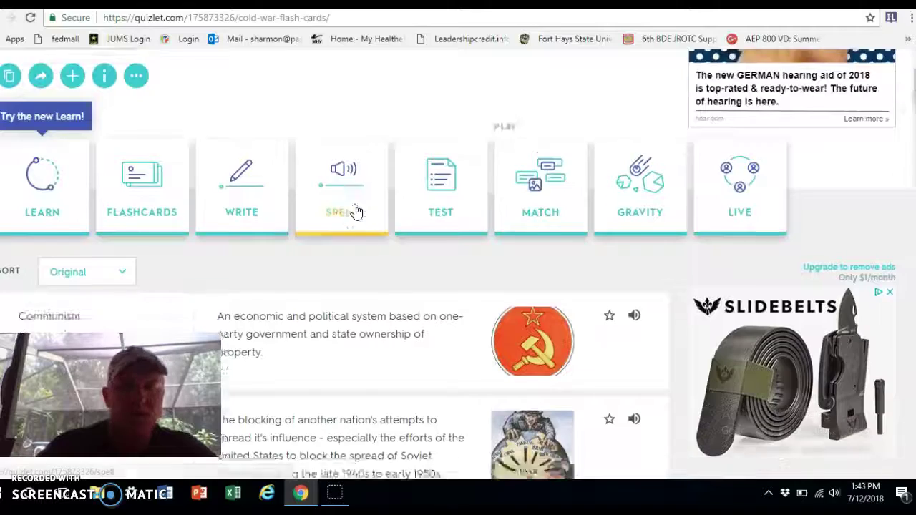
pyautogui.scroll(1, 355, 211)
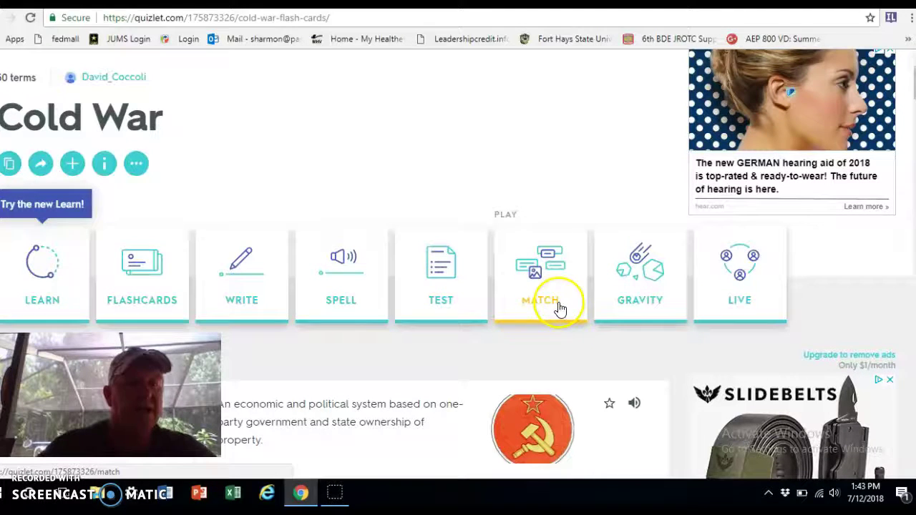
pyautogui.click(138, 266)
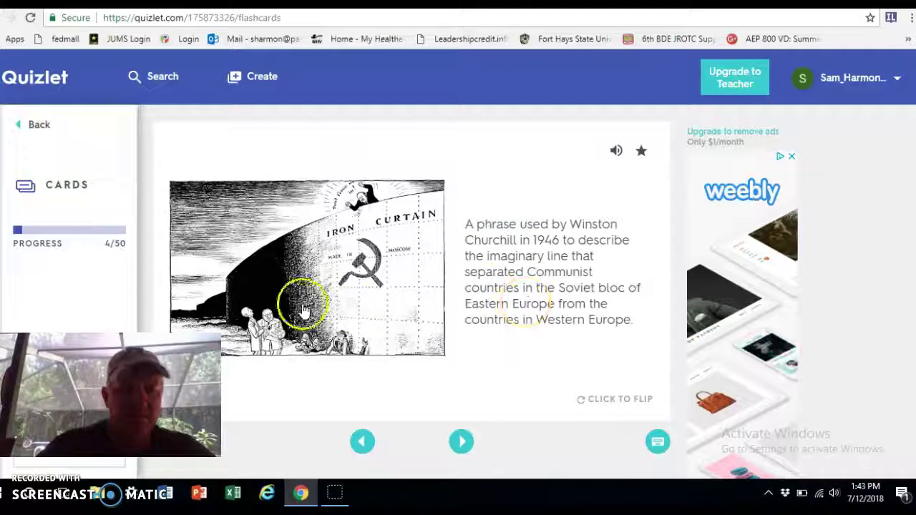
# - Advance through the flashcards one by one to card 13, about the Communist dictator of Cuba
pyautogui.click(459, 441)
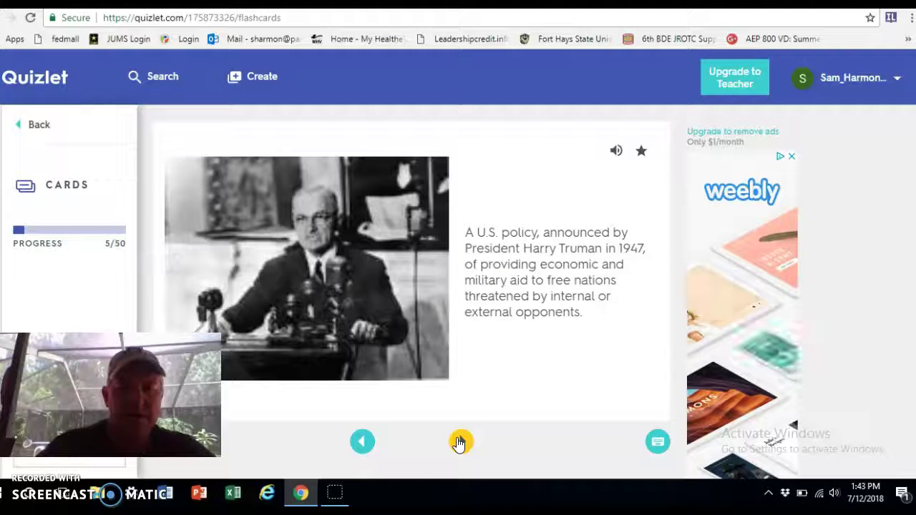
pyautogui.click(460, 441)
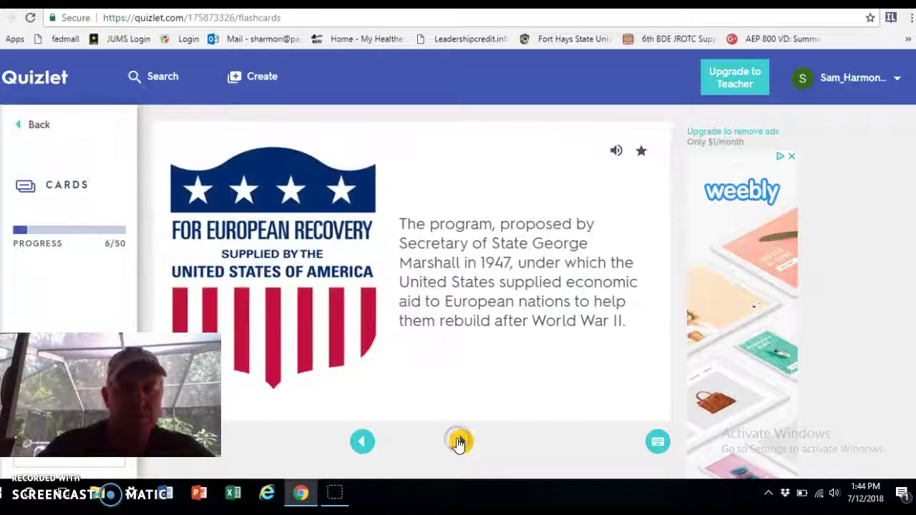
pyautogui.click(460, 441)
pyautogui.click(459, 441)
pyautogui.click(460, 442)
pyautogui.click(459, 441)
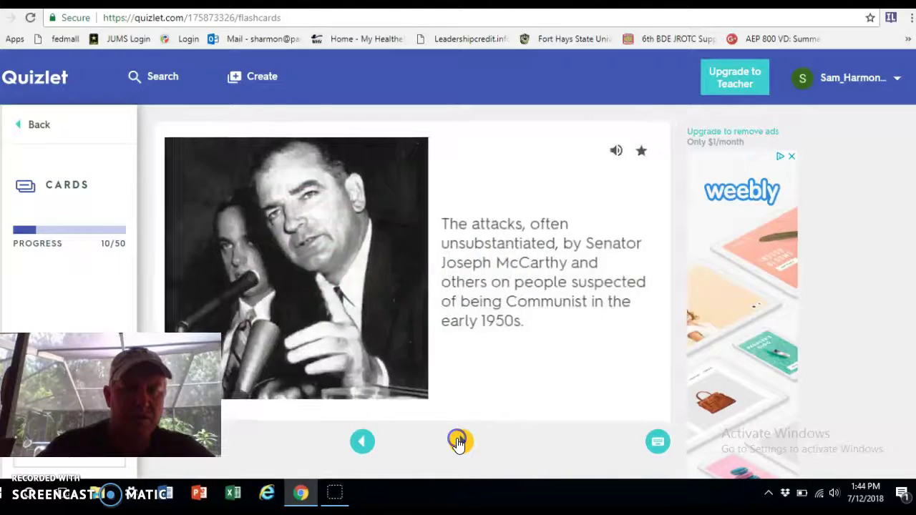
pyautogui.click(459, 442)
pyautogui.click(459, 442)
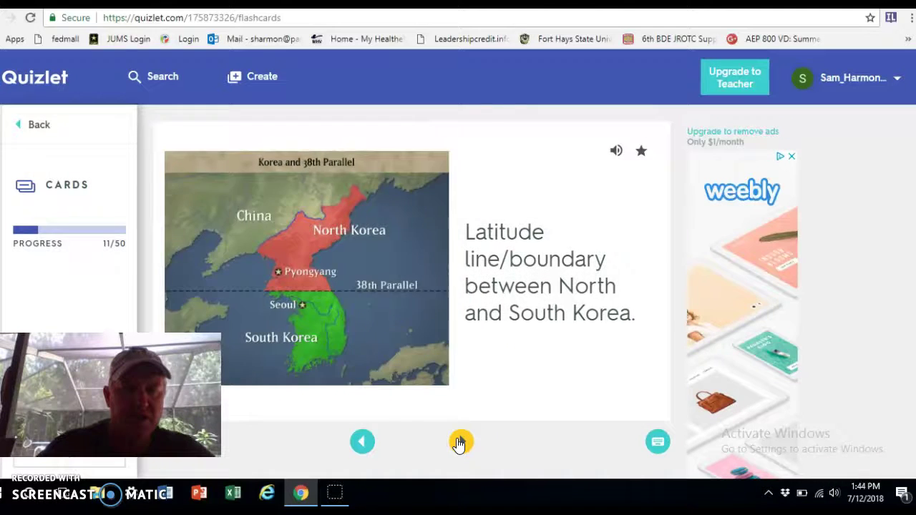
pyautogui.click(458, 442)
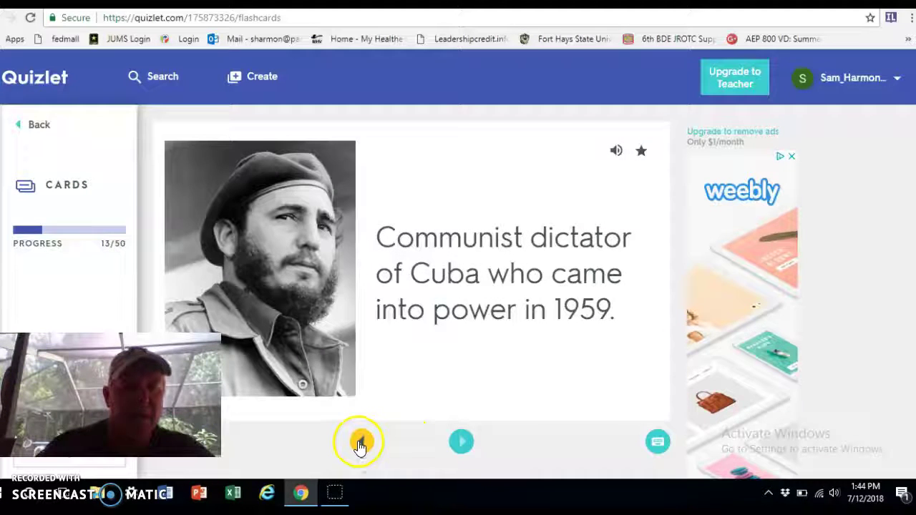
# - Return to the cold war search results and reopen the 50-term set's flashcards
pyautogui.click(1, 22)
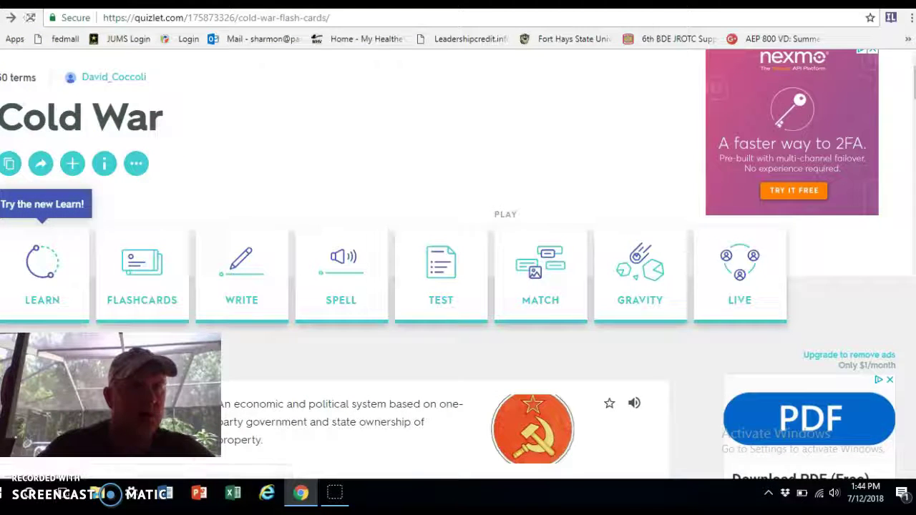
pyautogui.click(3, 20)
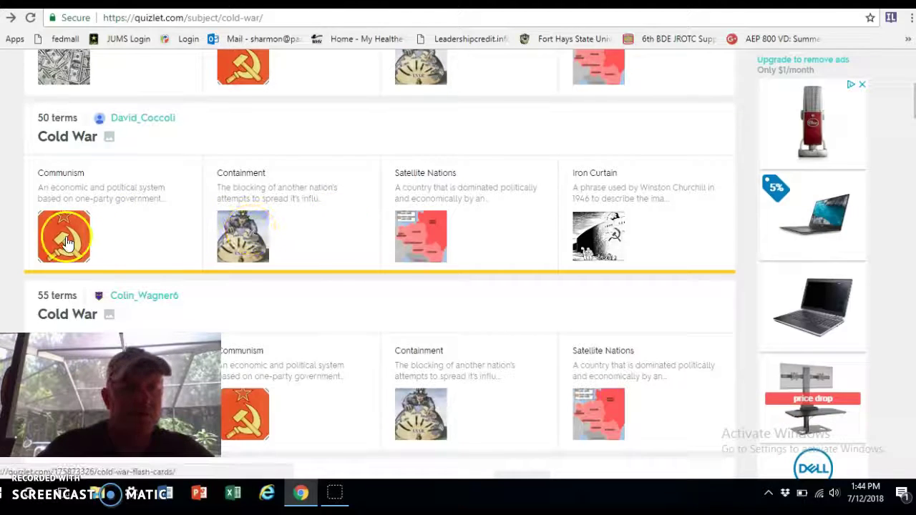
pyautogui.click(195, 231)
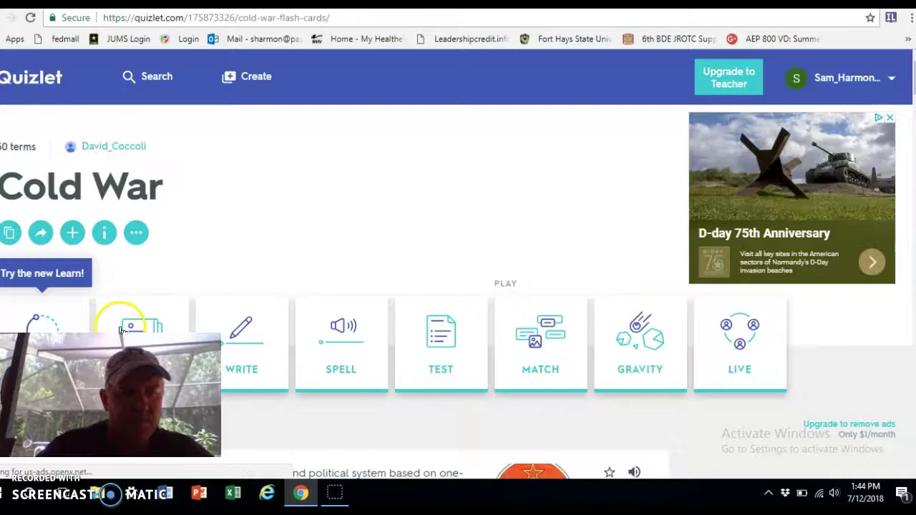
pyautogui.click(136, 327)
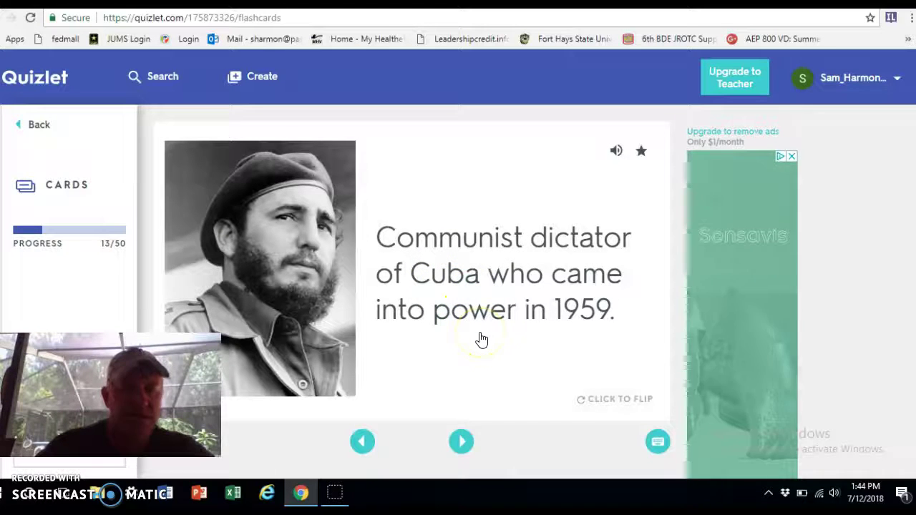
# - Flip the Communist dictator of Cuba flashcard to its term and back, and play its audio
pyautogui.click(461, 445)
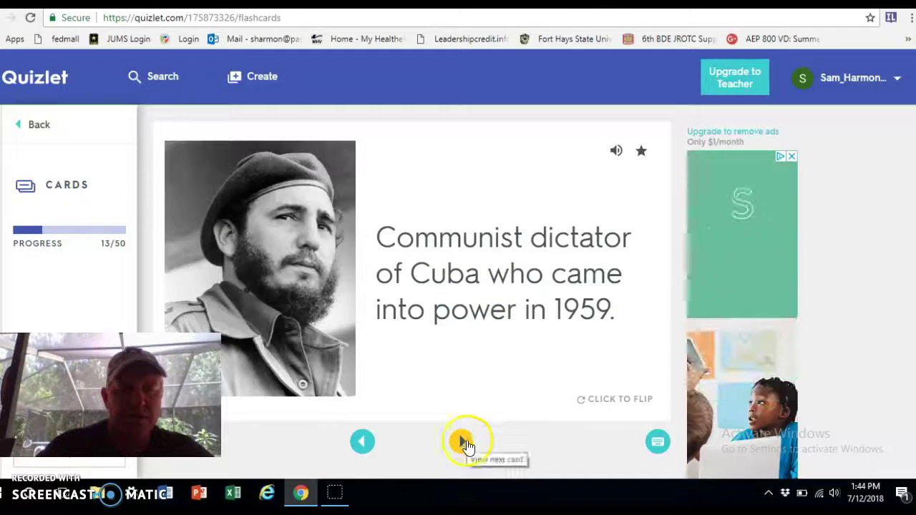
pyautogui.click(362, 440)
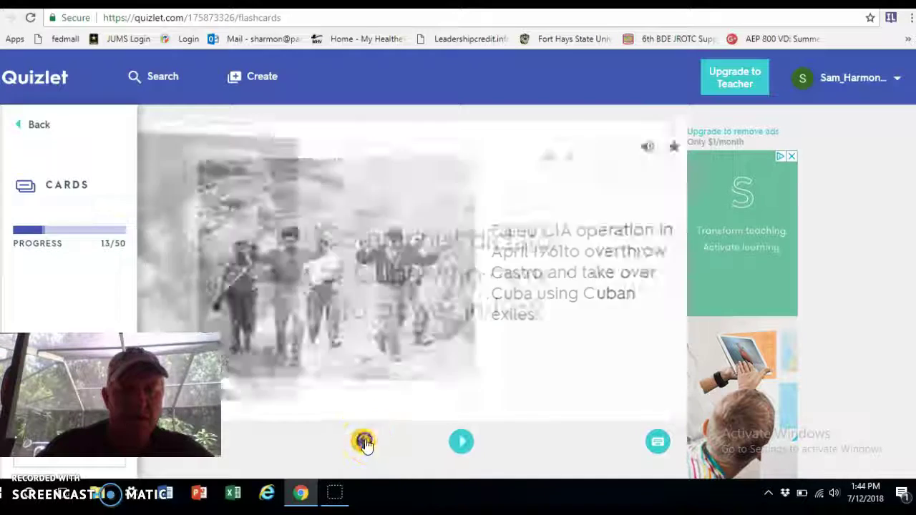
pyautogui.click(511, 354)
pyautogui.click(476, 321)
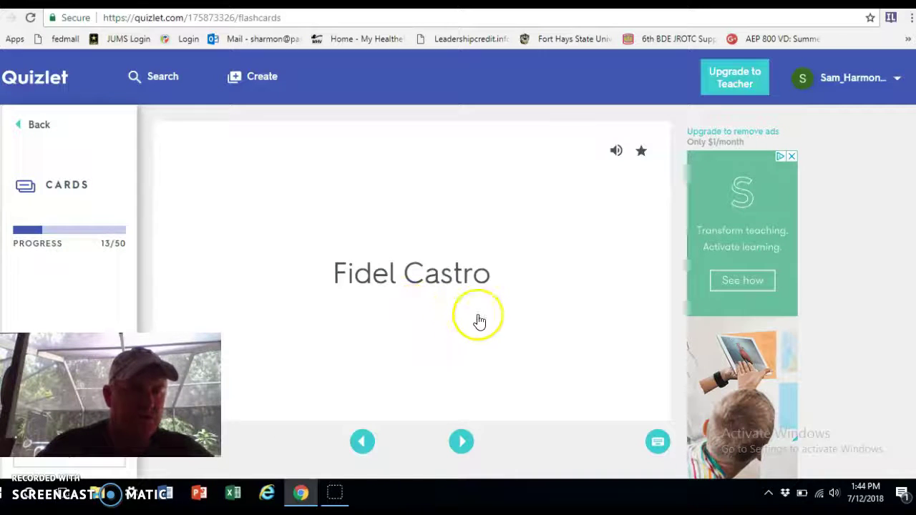
pyautogui.click(478, 372)
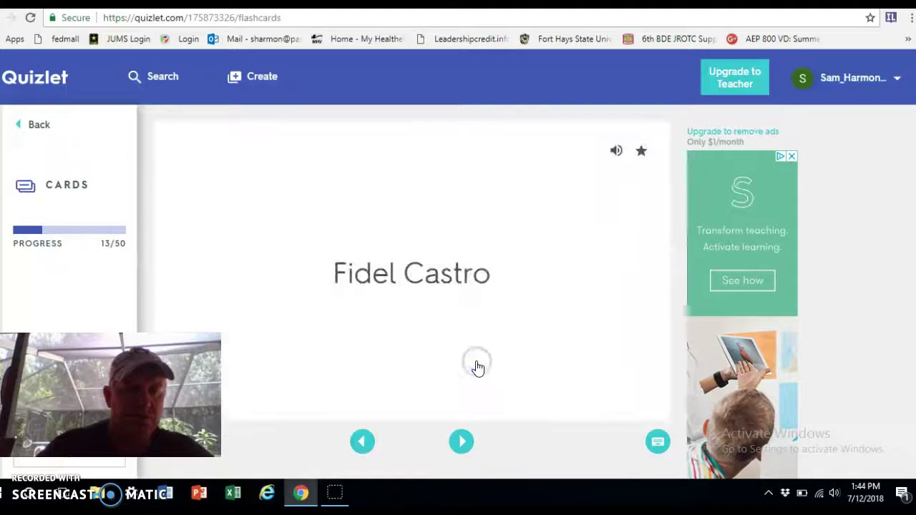
pyautogui.click(476, 365)
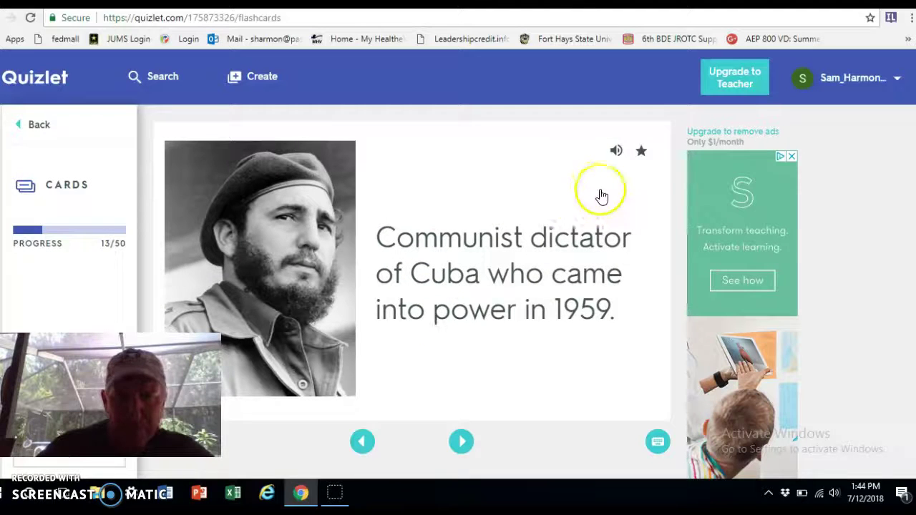
pyautogui.click(616, 156)
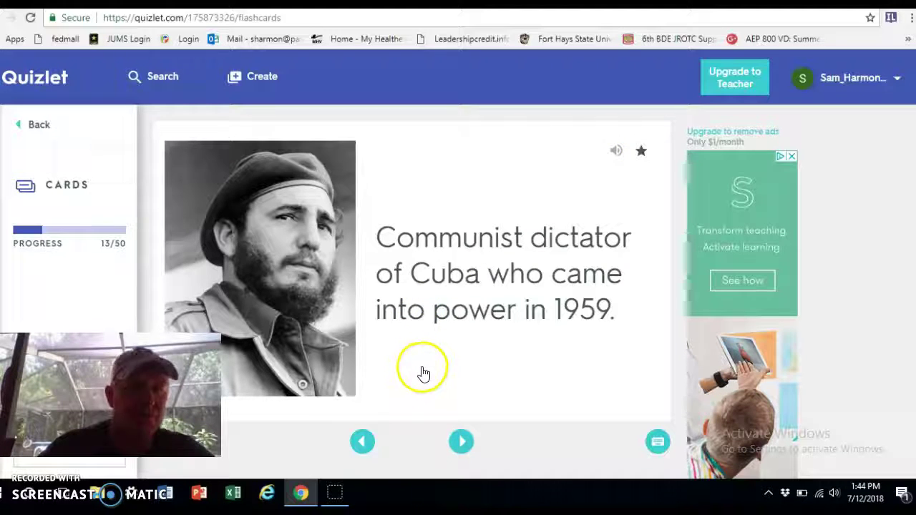
# - Return to the Cold War set's overview and start its Match game
pyautogui.click(44, 125)
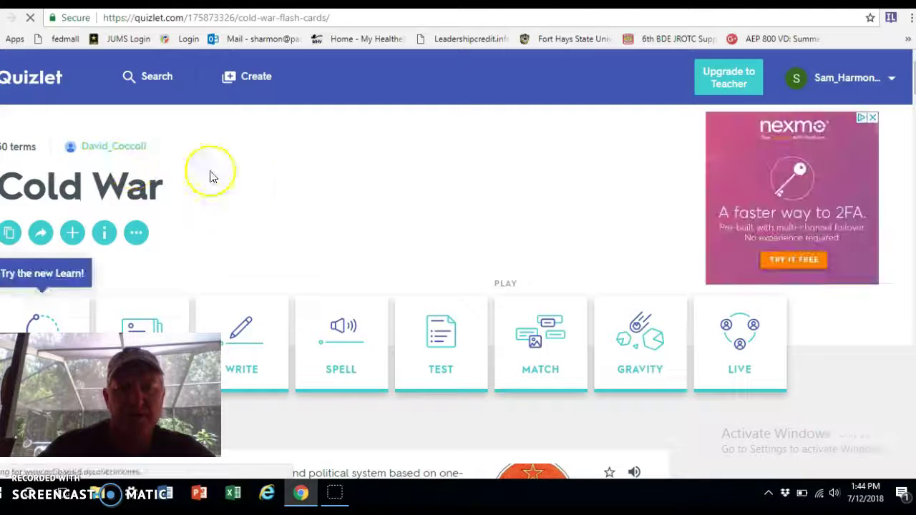
pyautogui.click(540, 341)
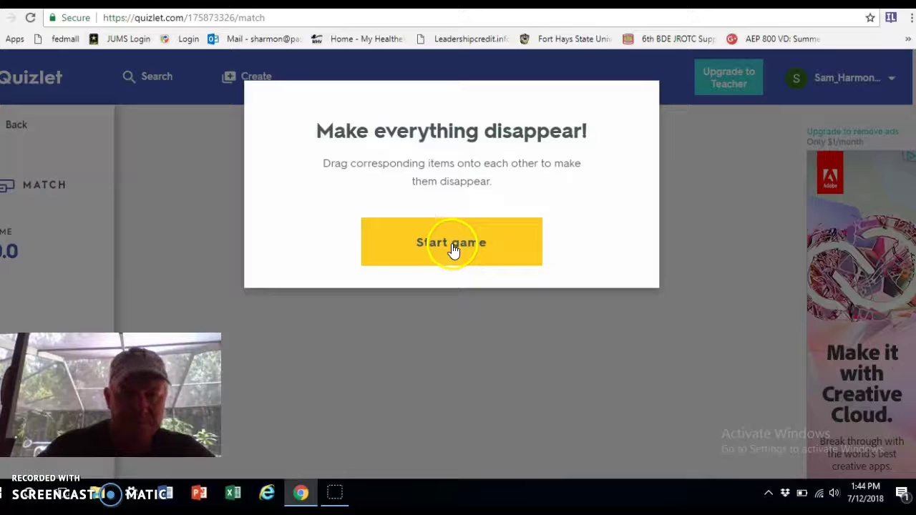
pyautogui.click(453, 249)
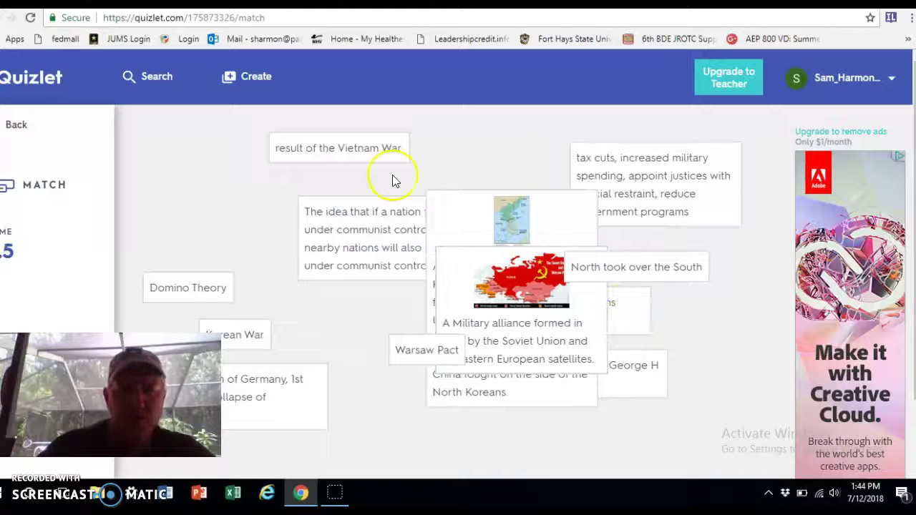
# - Move the 1955 military alliance card aside and match the Korean War term with the North and South Korea conflict definition
pyautogui.click(532, 235)
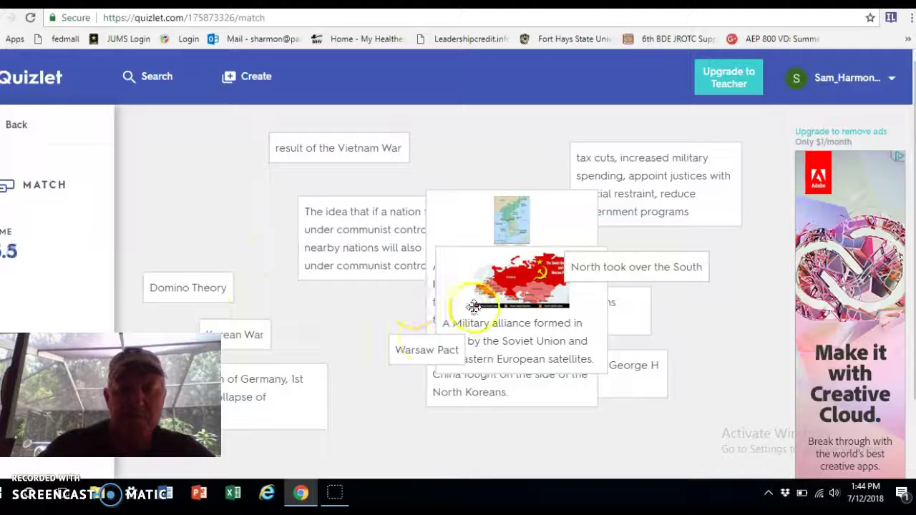
pyautogui.moveTo(462, 290); pyautogui.dragTo(188, 190)
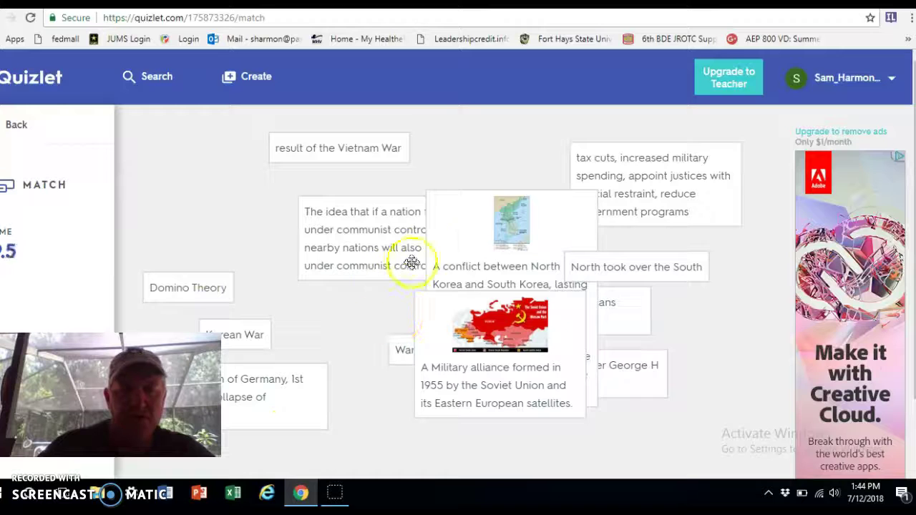
pyautogui.moveTo(240, 334); pyautogui.dragTo(498, 327)
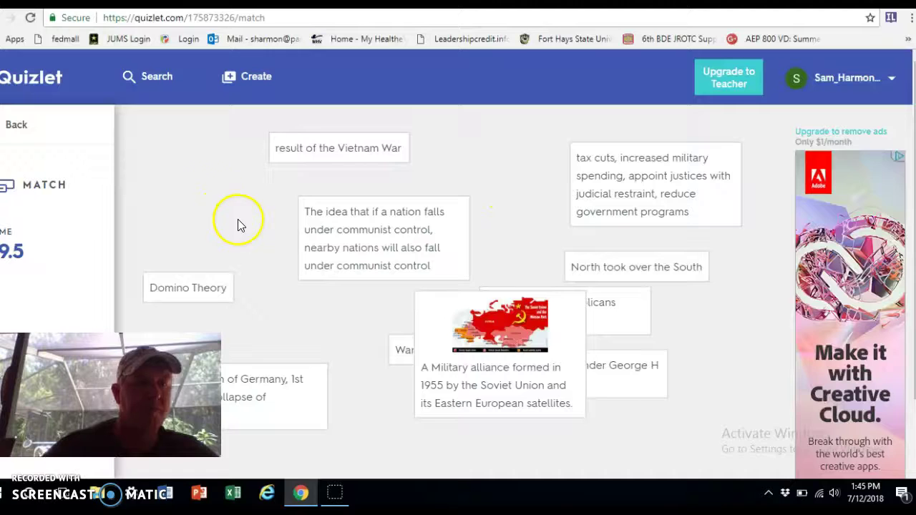
# - Leave the Match game and open the options for the Cold War set's Gravity game
pyautogui.click(16, 127)
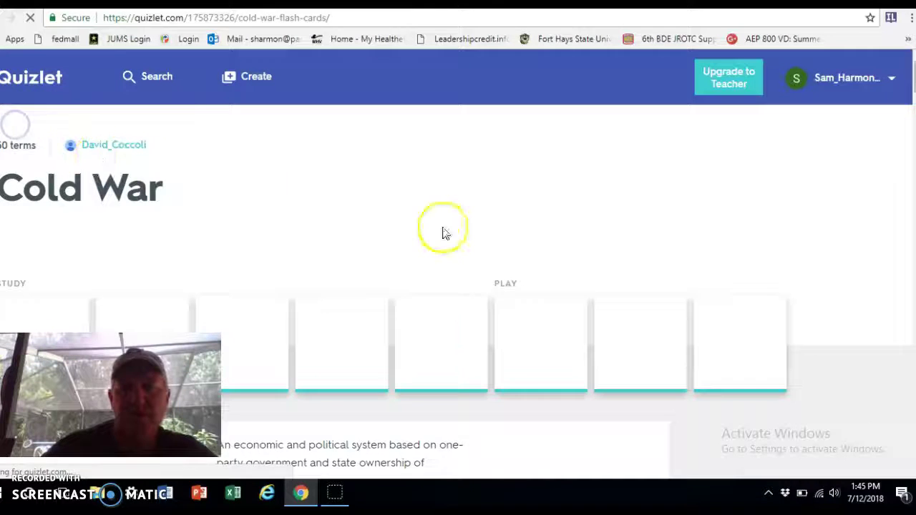
pyautogui.click(640, 342)
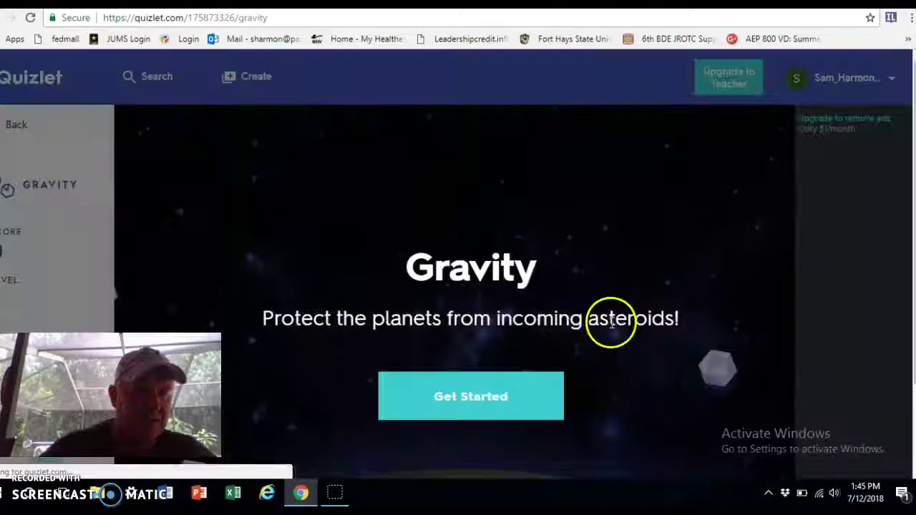
pyautogui.click(464, 396)
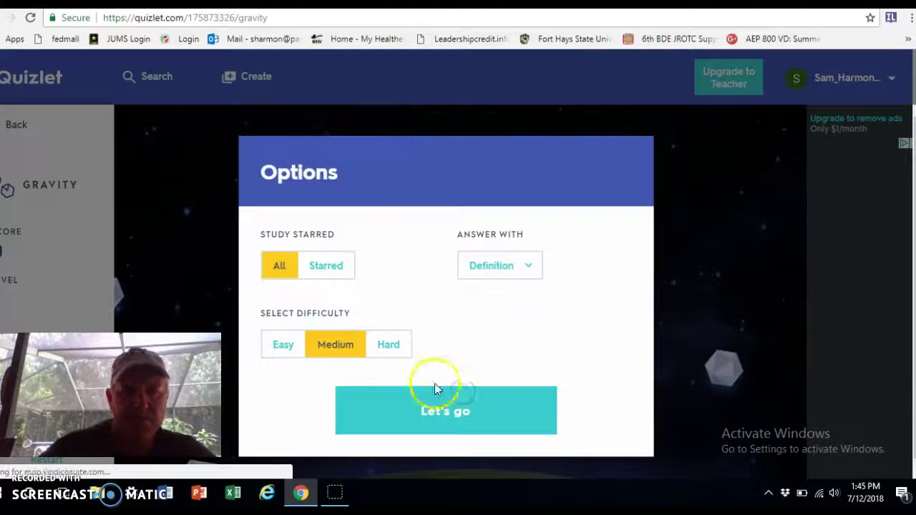
# - Start the Cold War set's Gravity game at Medium difficulty with definition answers, and return to the set's overview
pyautogui.click(432, 414)
pyautogui.click(434, 344)
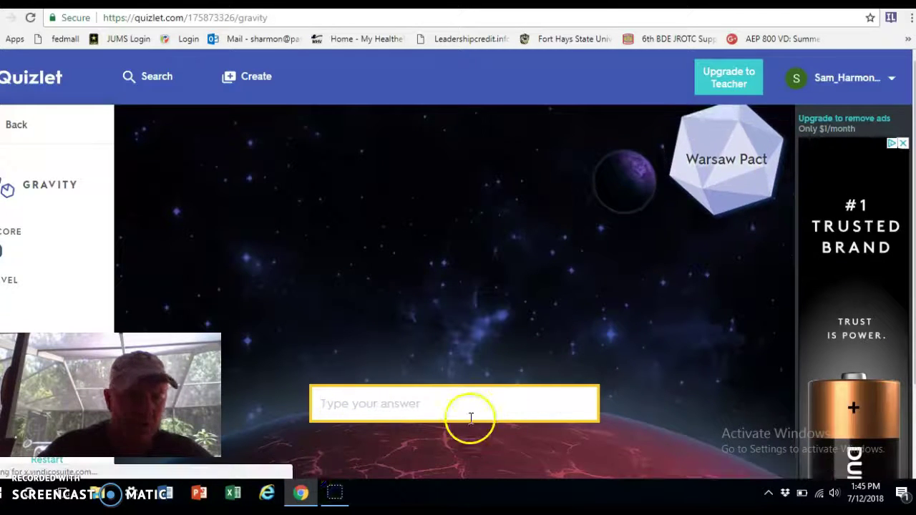
pyautogui.click(27, 80)
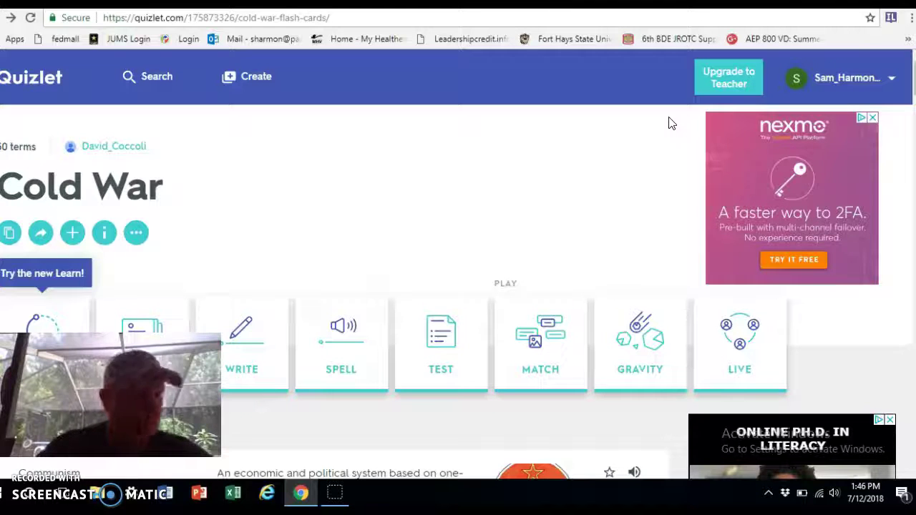
# - Look through the Cold War set's list of terms and definitions
pyautogui.click(715, 137)
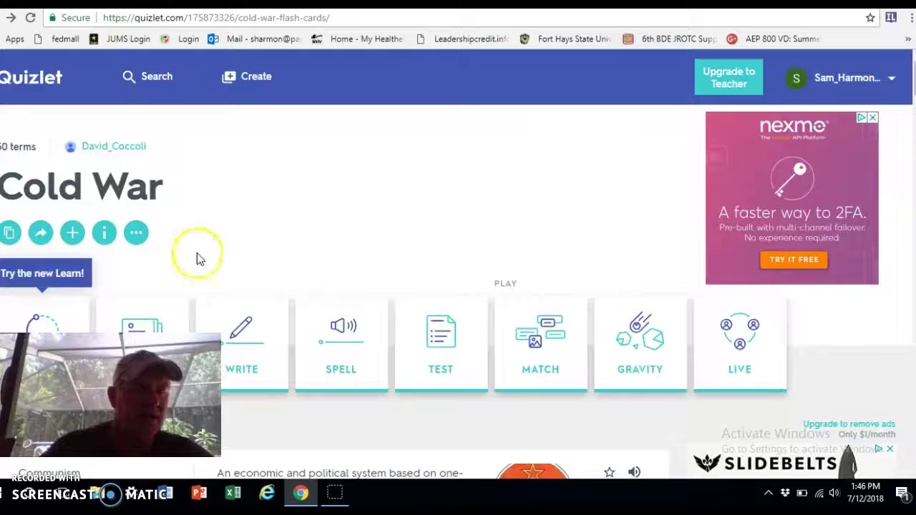
pyautogui.scroll(-1, 400, 285)
pyautogui.scroll(-5, 450, 272)
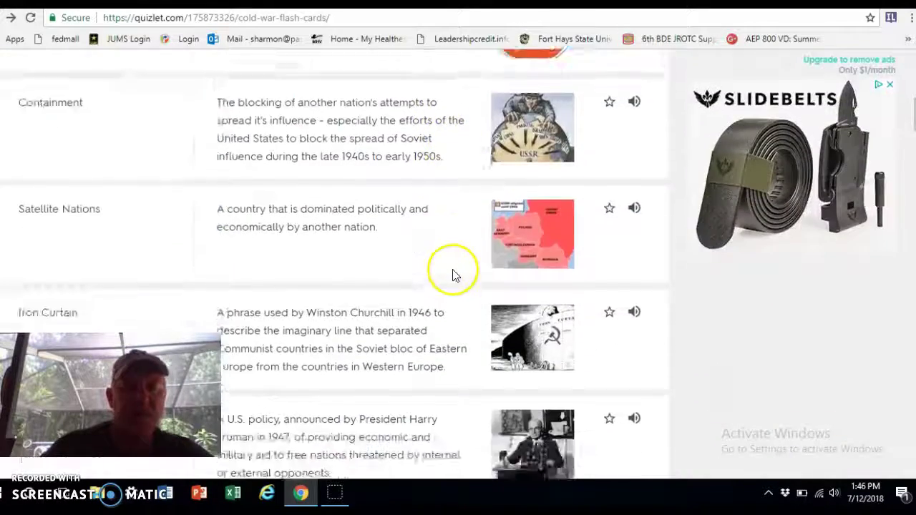
pyautogui.scroll(7, 454, 270)
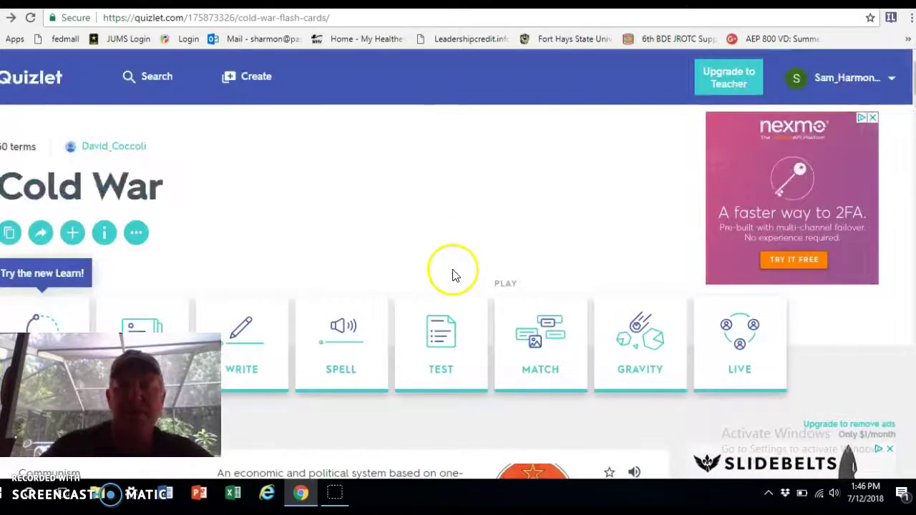
# - Open the Latest Activity page and look through the recently used study sets
pyautogui.click(30, 80)
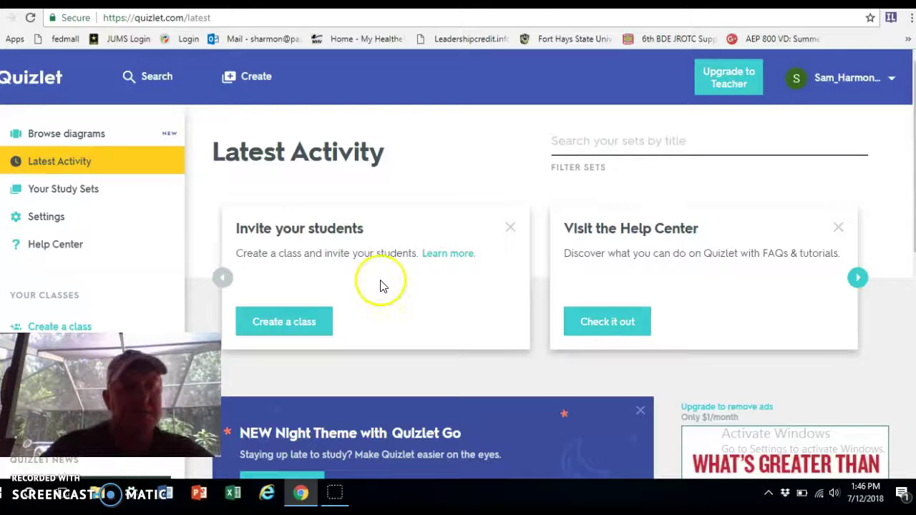
pyautogui.scroll(-1, 380, 286)
pyautogui.scroll(-1, 380, 279)
pyautogui.scroll(-3, 380, 272)
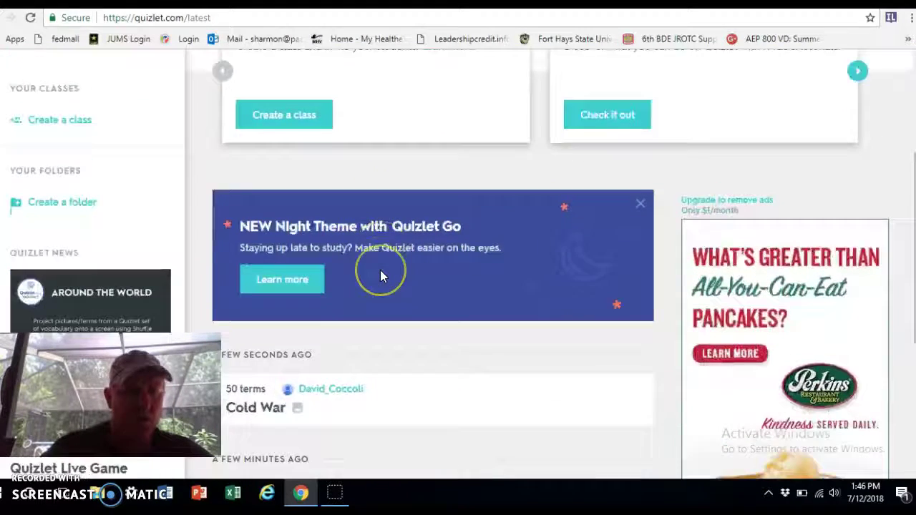
pyautogui.scroll(-2, 441, 286)
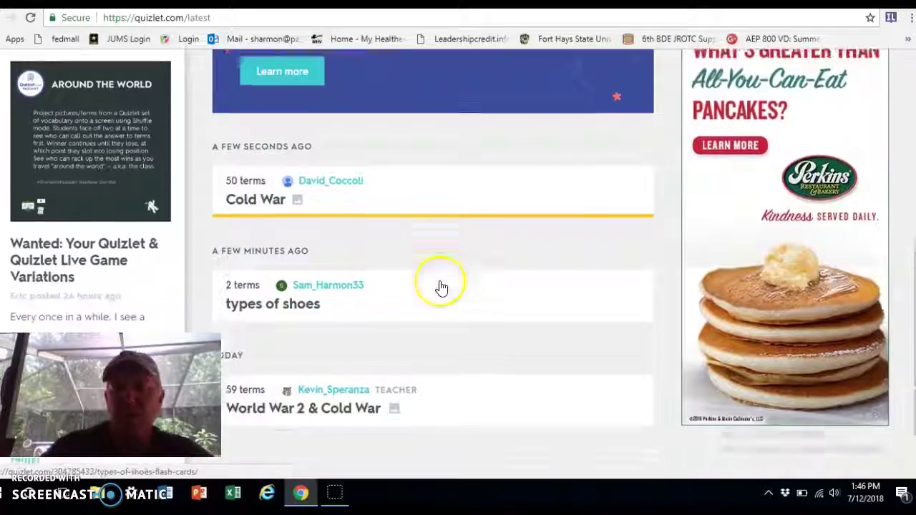
pyautogui.scroll(6, 440, 282)
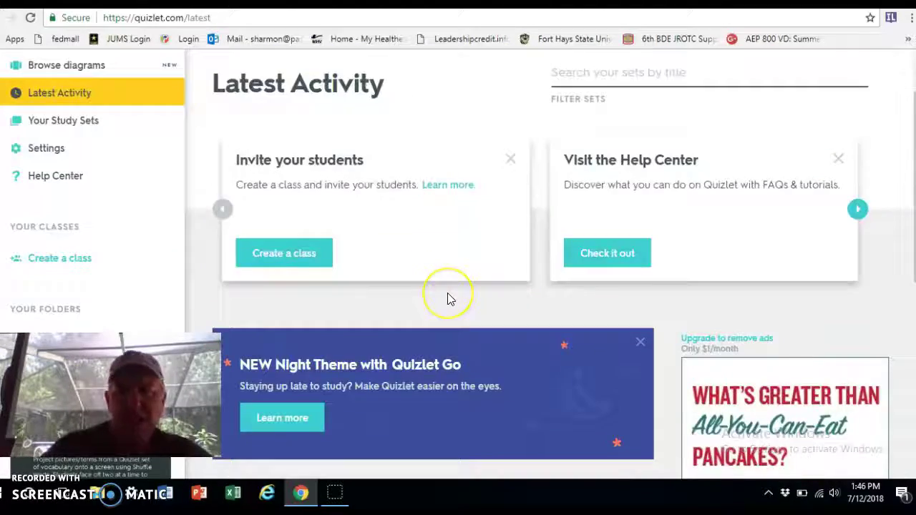
pyautogui.scroll(1, 448, 299)
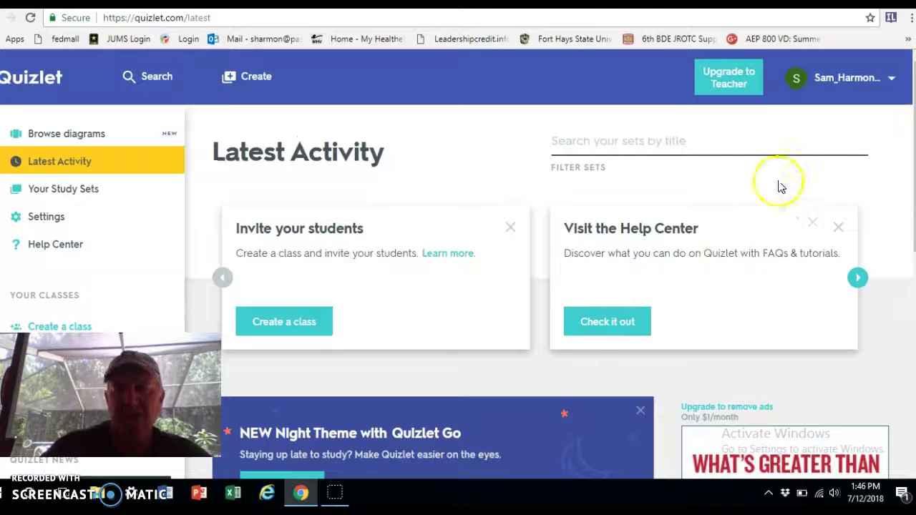
# - Start a new study set and title it "types of computers"
pyautogui.click(241, 80)
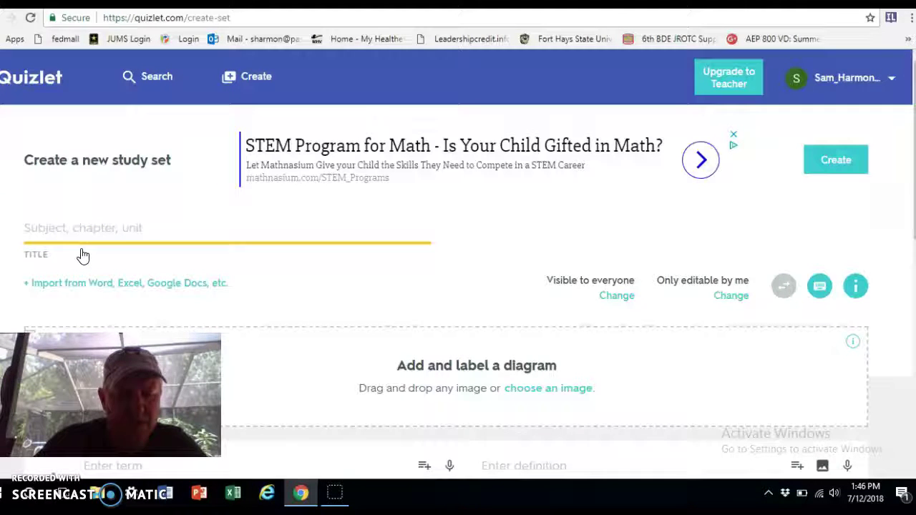
pyautogui.write('types of computers')
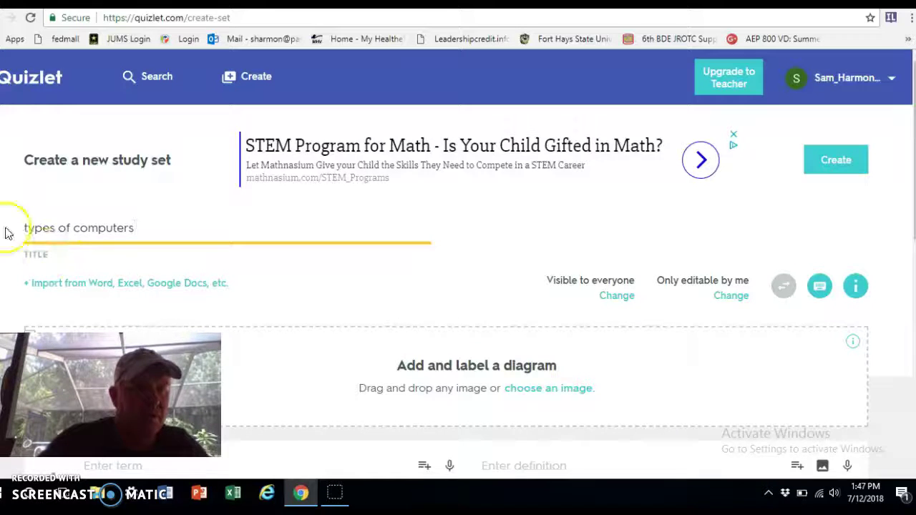
pyautogui.click(343, 200)
# - Fill in the first card with the term "Apple" and the definition "Type of computer that has an apple logo"
pyautogui.scroll(-1, 342, 201)
pyautogui.scroll(-2, 348, 207)
pyautogui.click(123, 260)
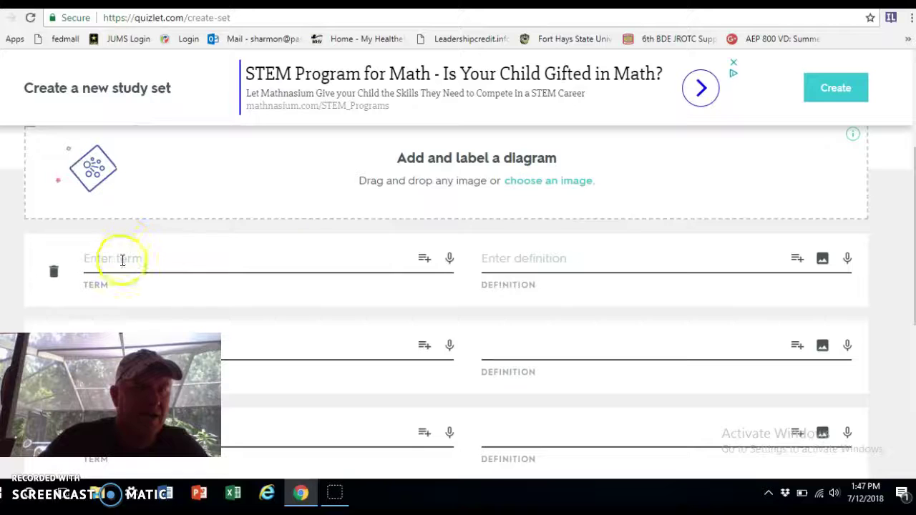
pyautogui.write('Apple')
pyautogui.press('Tab')
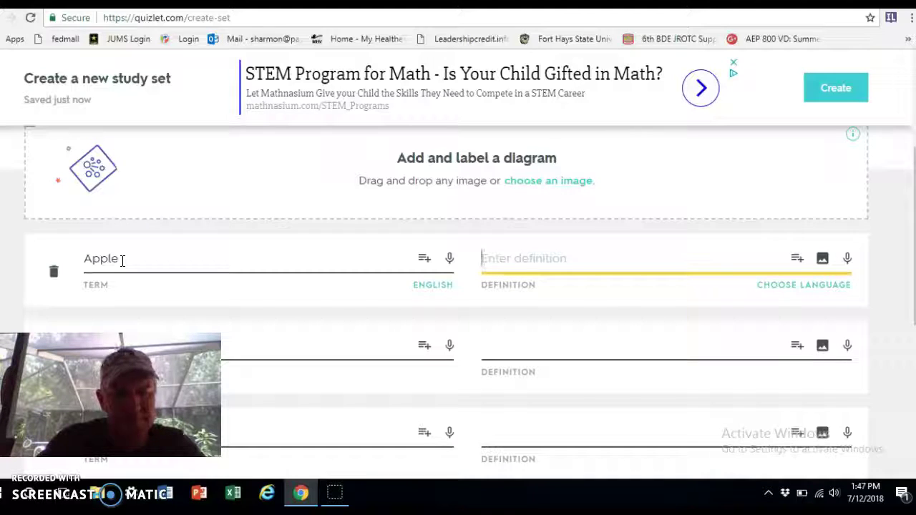
pyautogui.write('Type of compu')
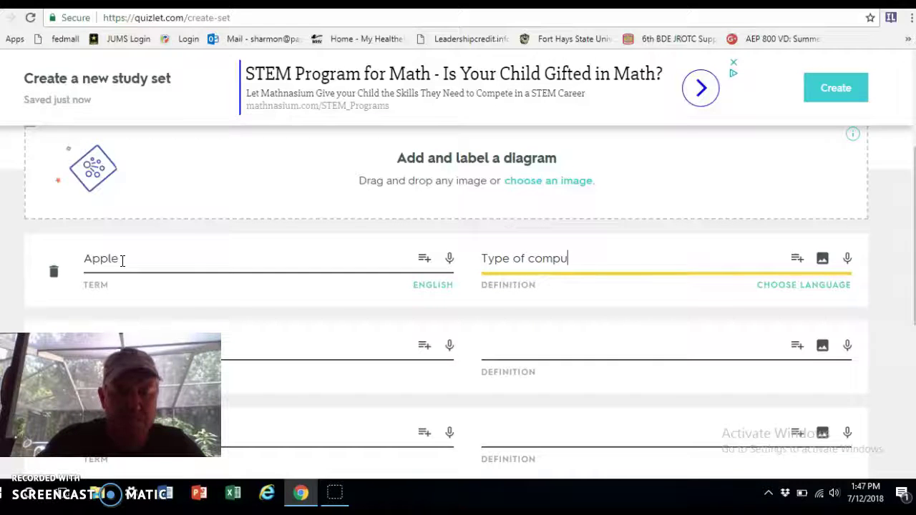
pyautogui.write('ter that ')
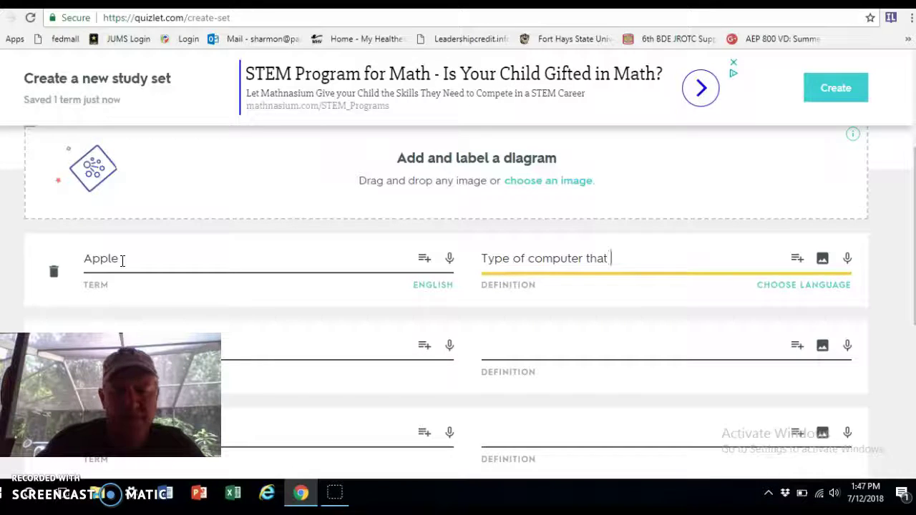
pyautogui.write('has an ')
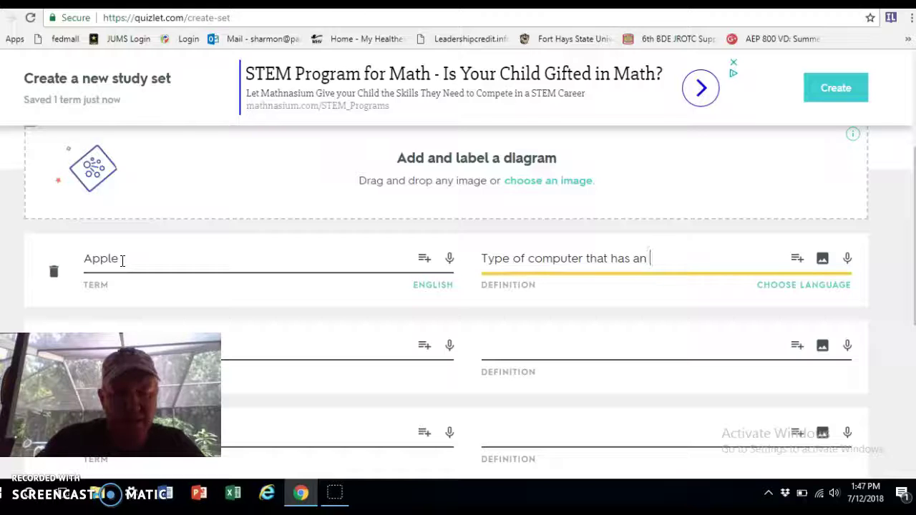
pyautogui.write('apple logo')
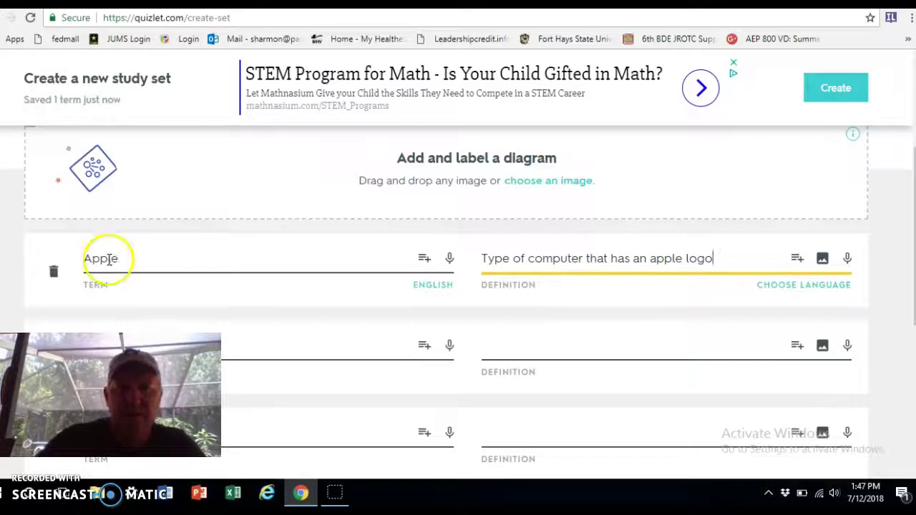
# - Set the language of the definitions to English
pyautogui.scroll(-1, 102, 260)
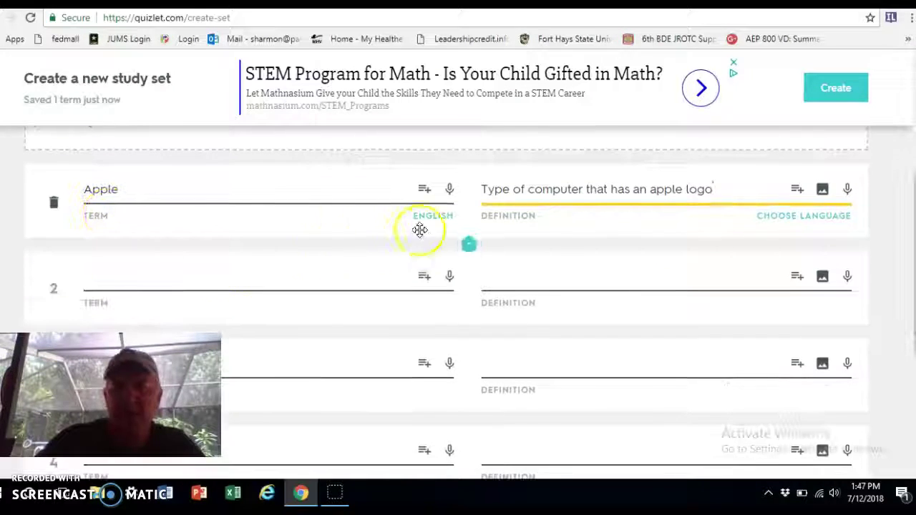
pyautogui.click(816, 225)
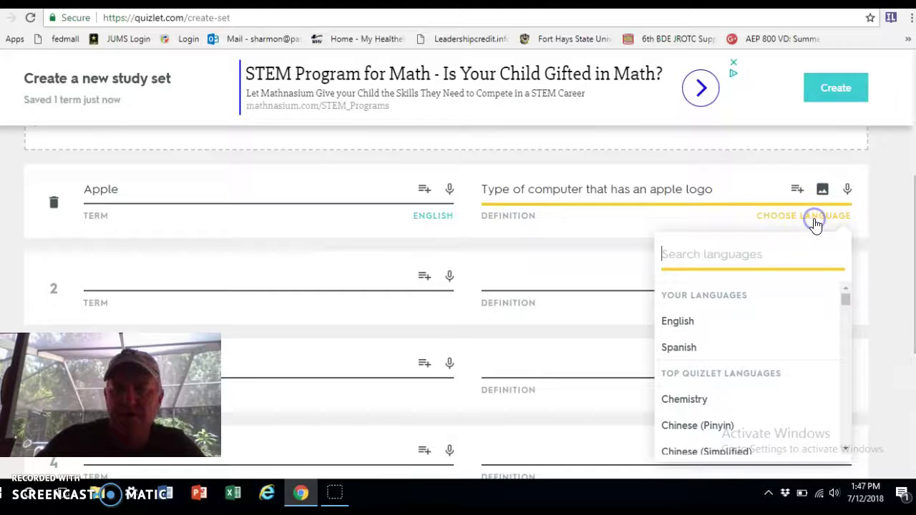
pyautogui.click(690, 327)
# - Fill in the second card with the term "IBM" and the definition "Type of computer that doesnt work with an IPAD"
pyautogui.click(144, 279)
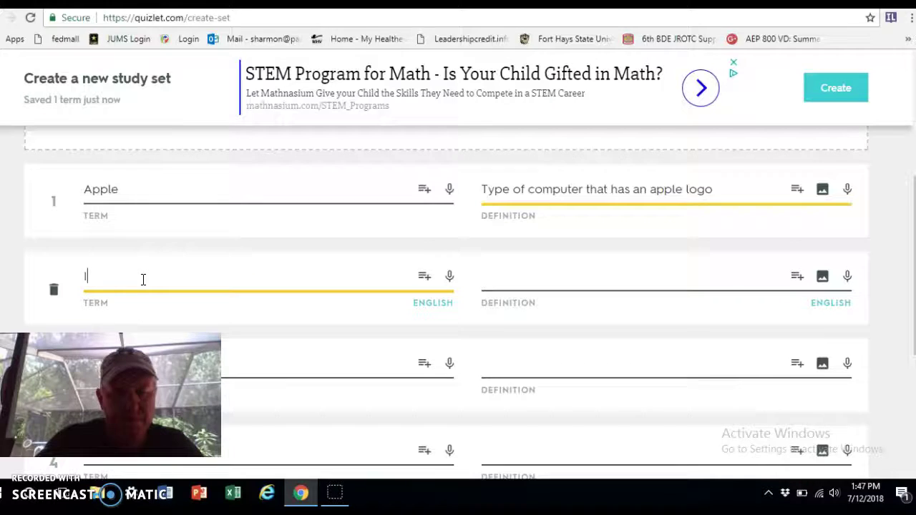
pyautogui.press('Tab')
pyautogui.write('Ty')
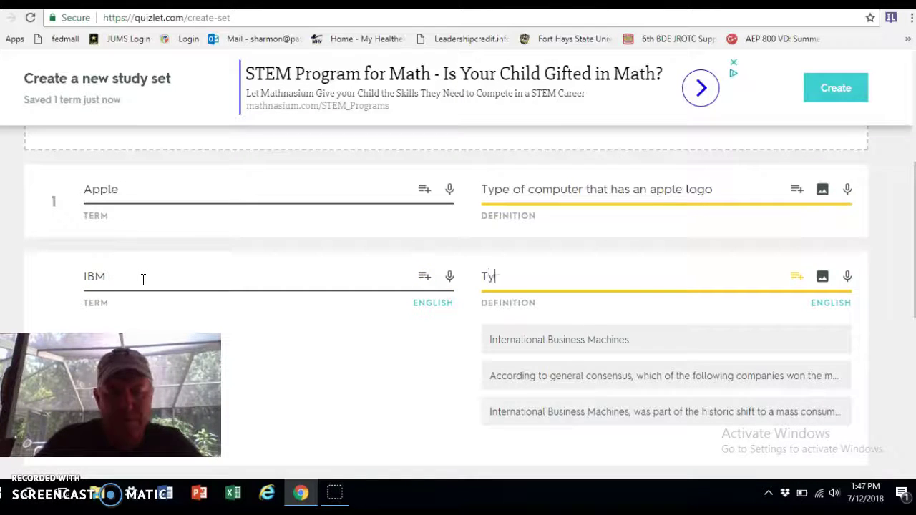
pyautogui.write('pe of computer that doesnt w')
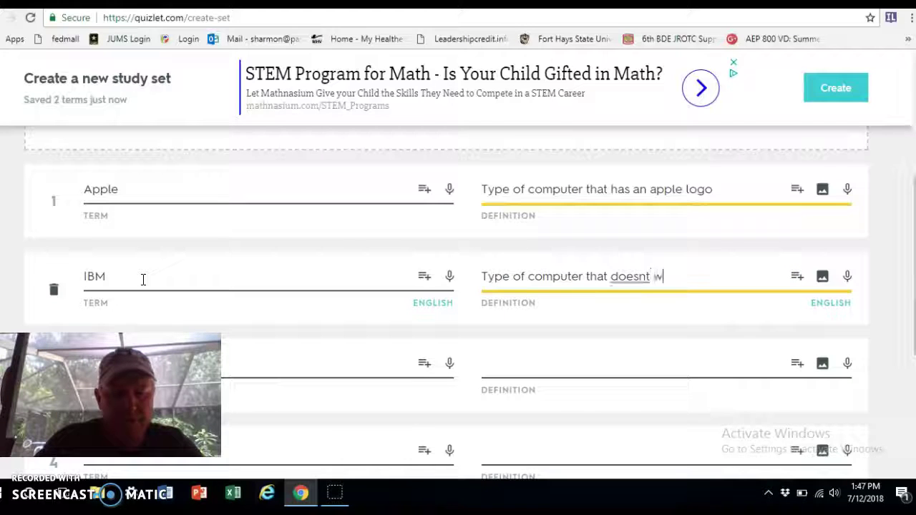
pyautogui.write('ork with an IPAD')
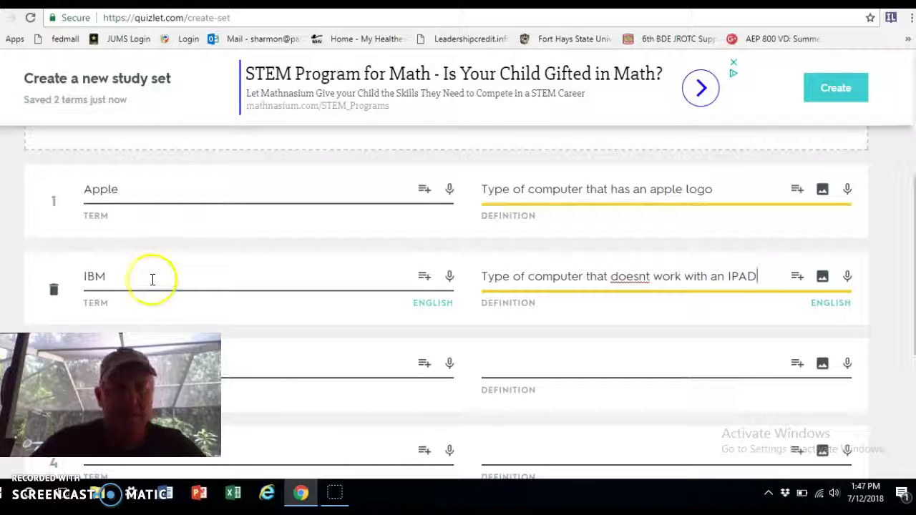
# - Create the "types of computers" study set and dismiss the sharing dialog without sharing it
pyautogui.scroll(-4, 160, 272)
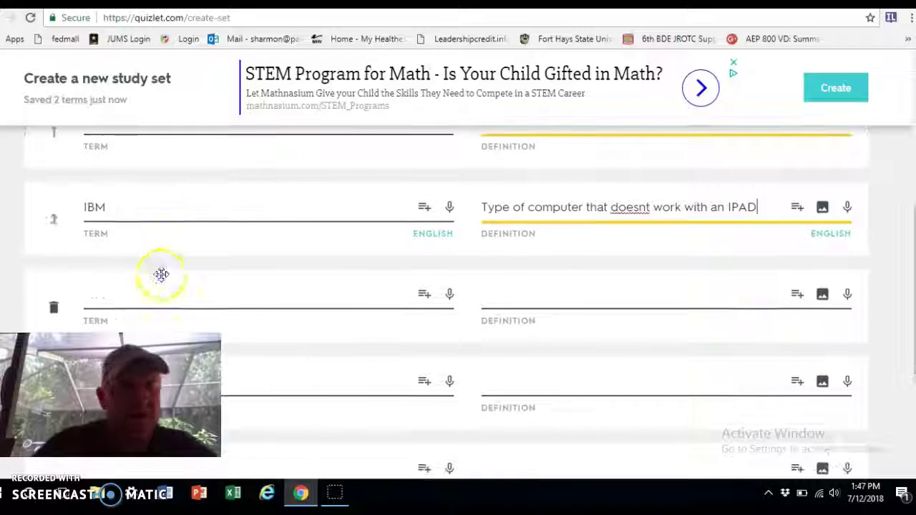
pyautogui.click(775, 440)
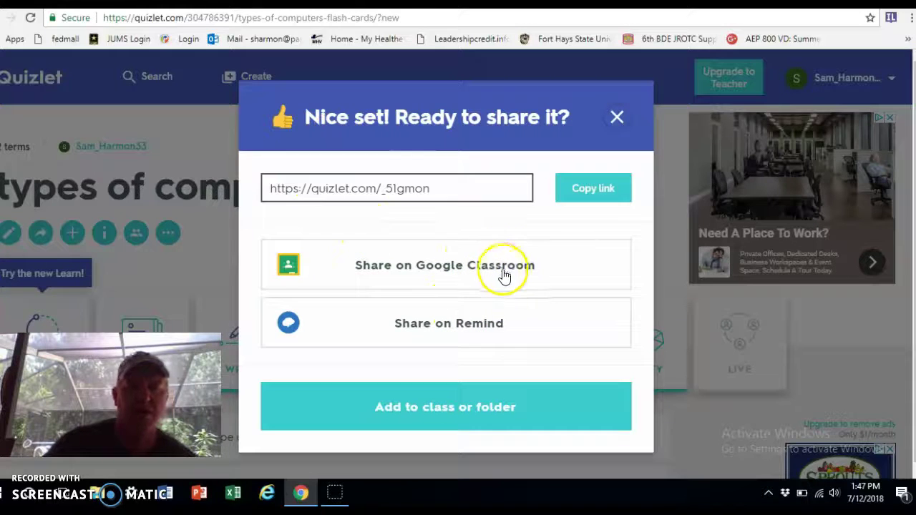
pyautogui.click(461, 417)
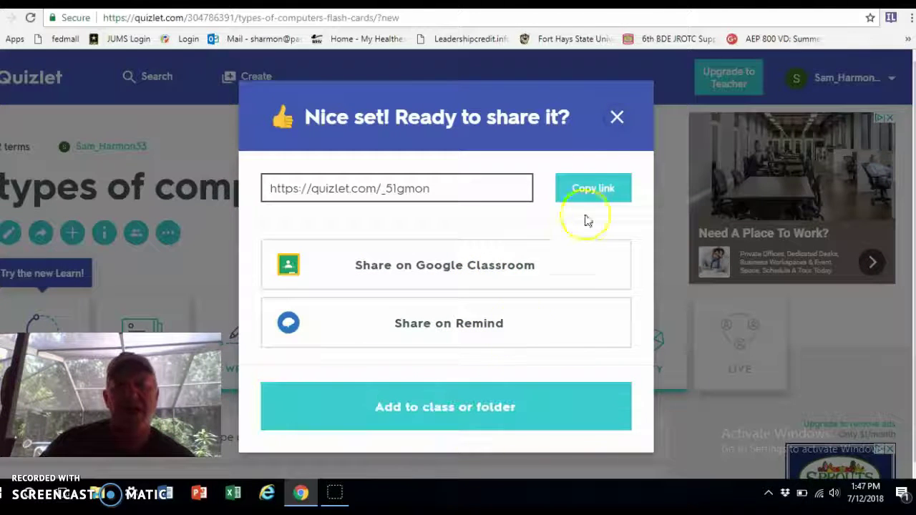
pyautogui.click(617, 122)
# - Open the new set's flashcards and flip the apple logo card to its term and back
pyautogui.scroll(-2, 436, 239)
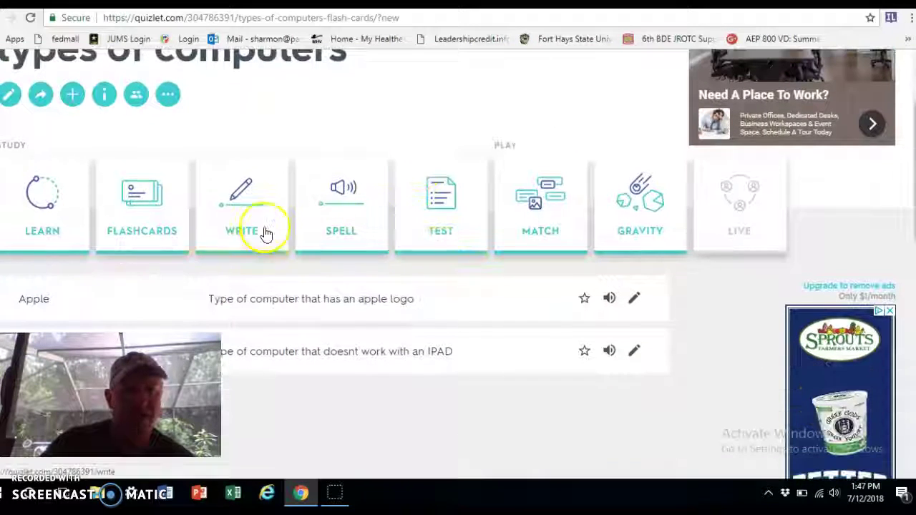
pyautogui.click(147, 201)
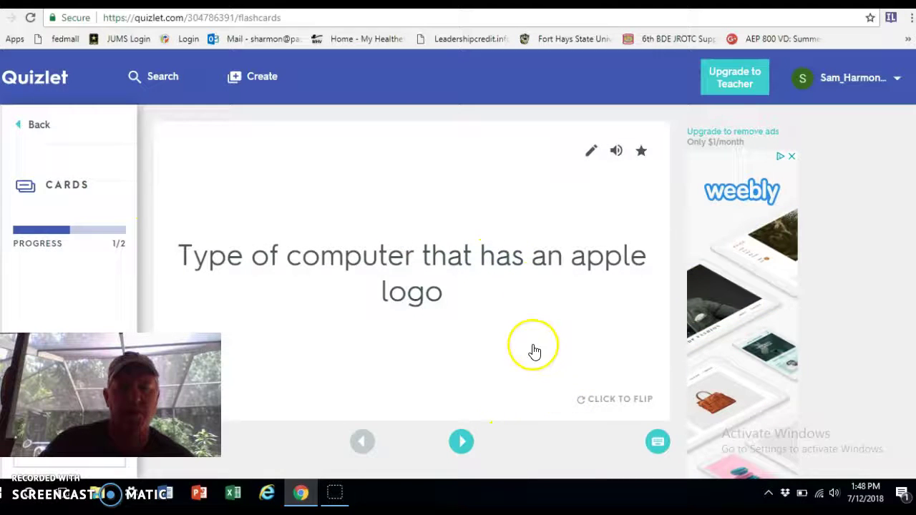
pyautogui.click(527, 311)
pyautogui.click(528, 312)
# - Flip the second flashcard to its term and back, play its audio, and return to the set's overview
pyautogui.click(463, 440)
pyautogui.click(555, 317)
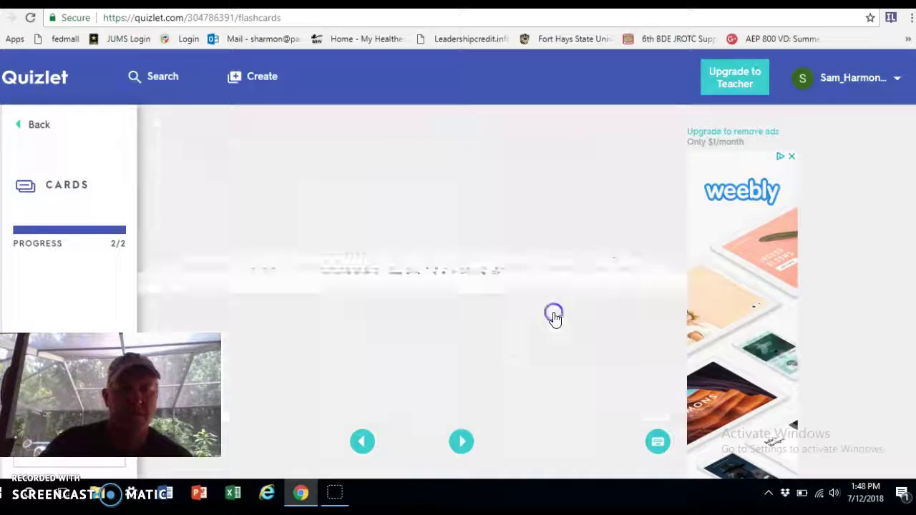
pyautogui.click(554, 316)
pyautogui.click(617, 153)
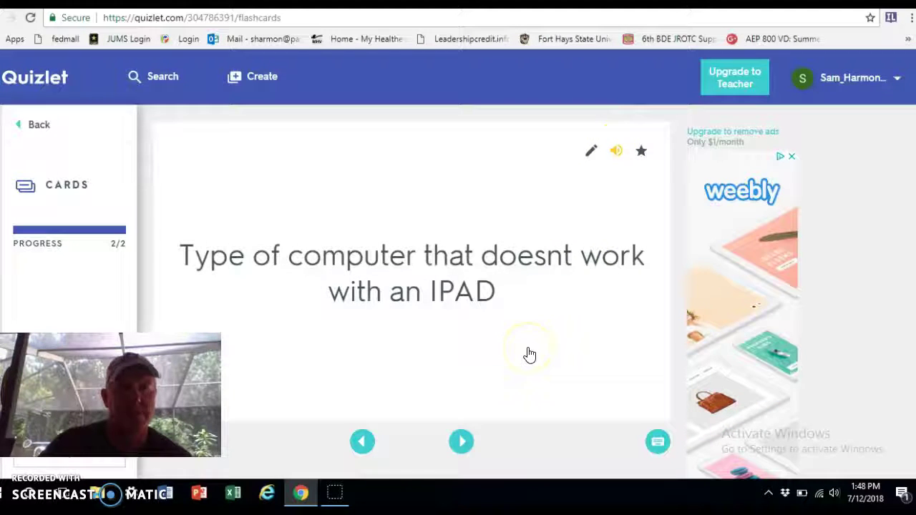
pyautogui.click(466, 355)
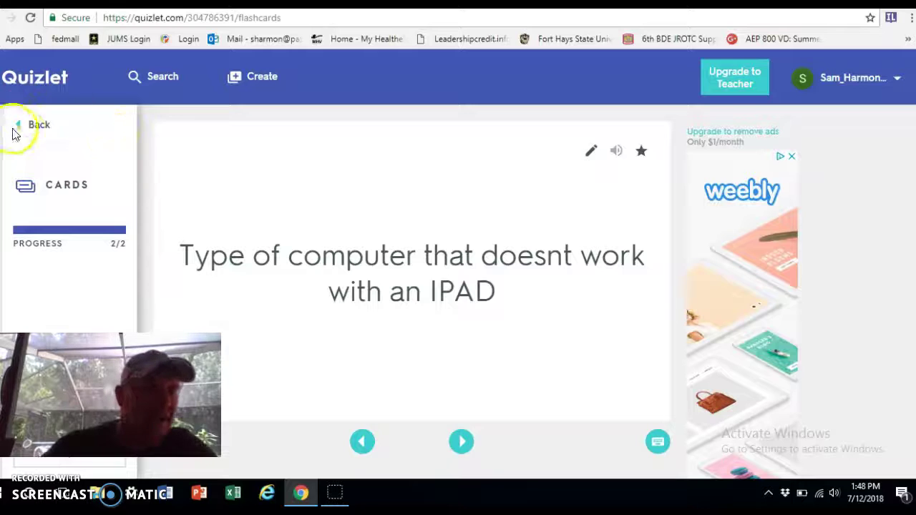
pyautogui.click(37, 134)
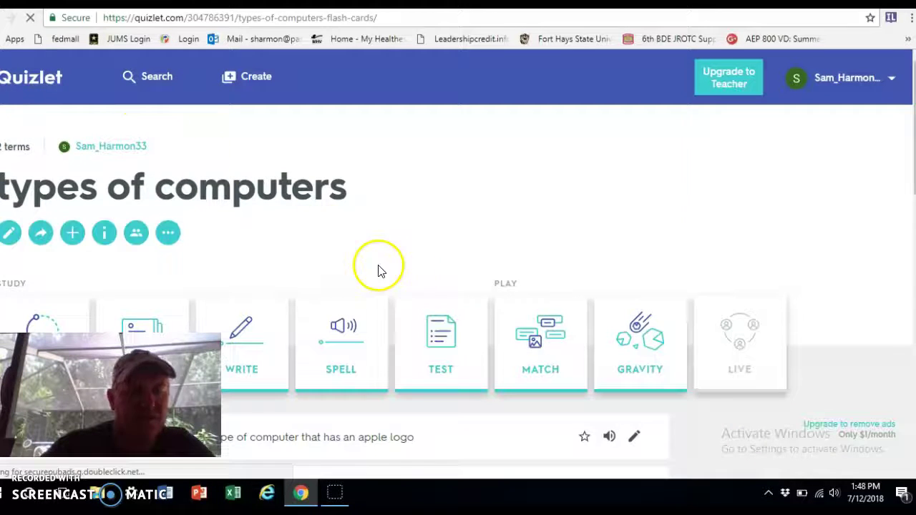